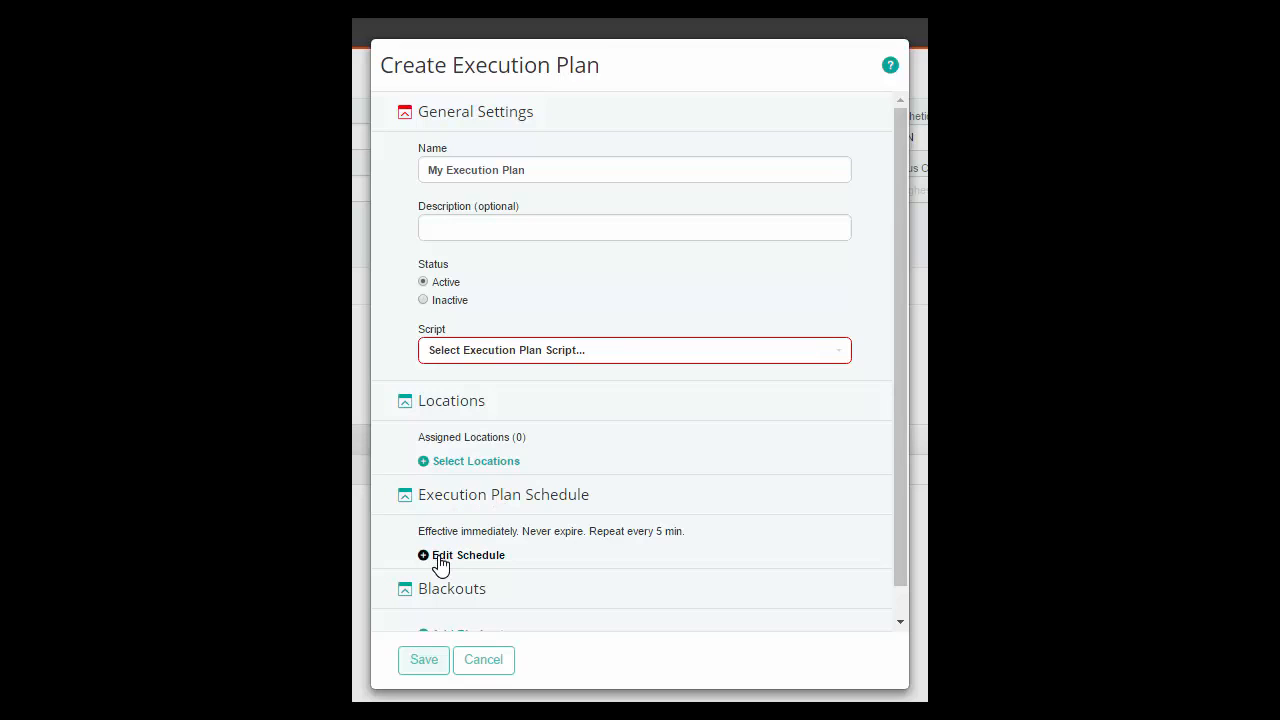
Open the execution plan's schedule for editing and set it to repeat every 30 minutes
left_click_drag(418, 531, 688, 537)
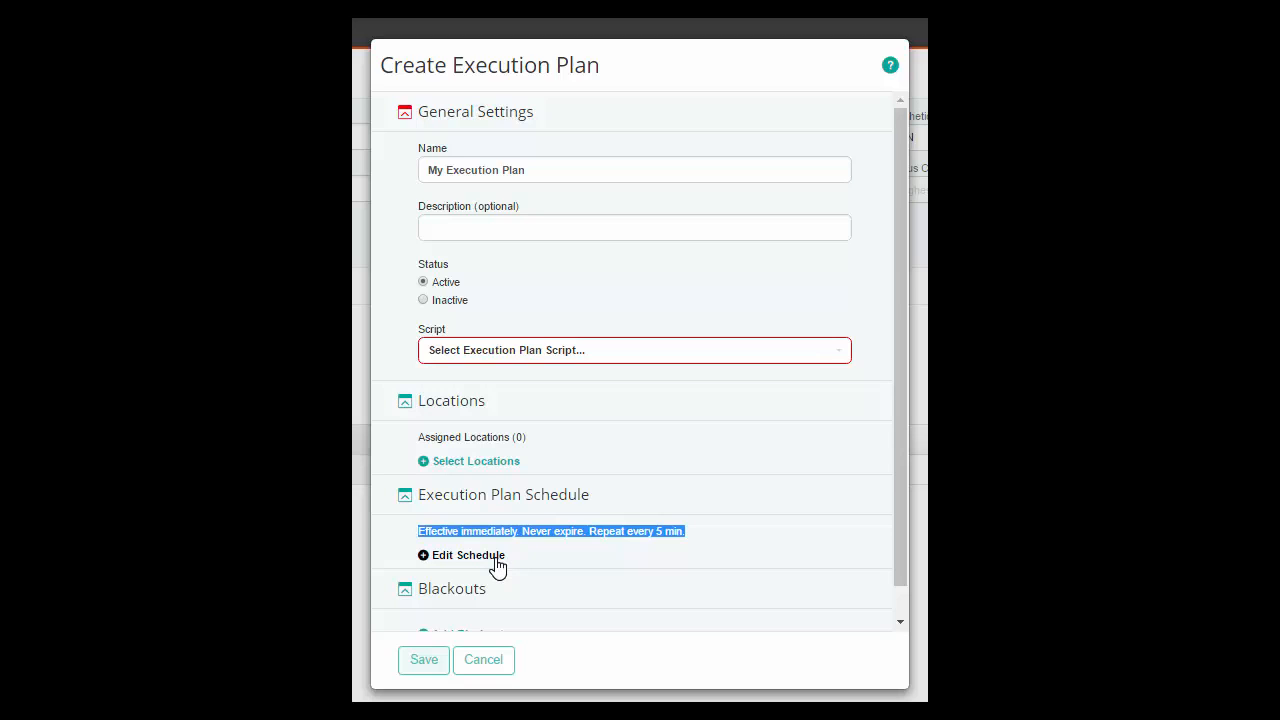
left_click(433, 562)
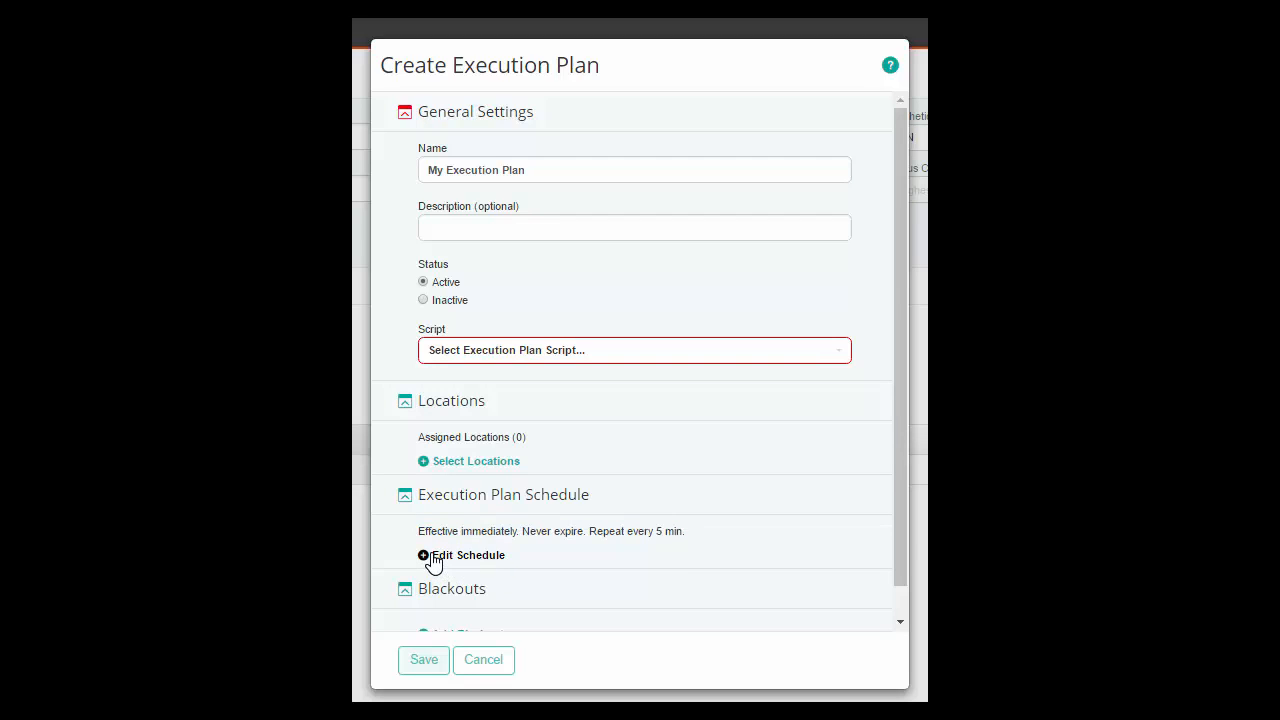
left_click(433, 562)
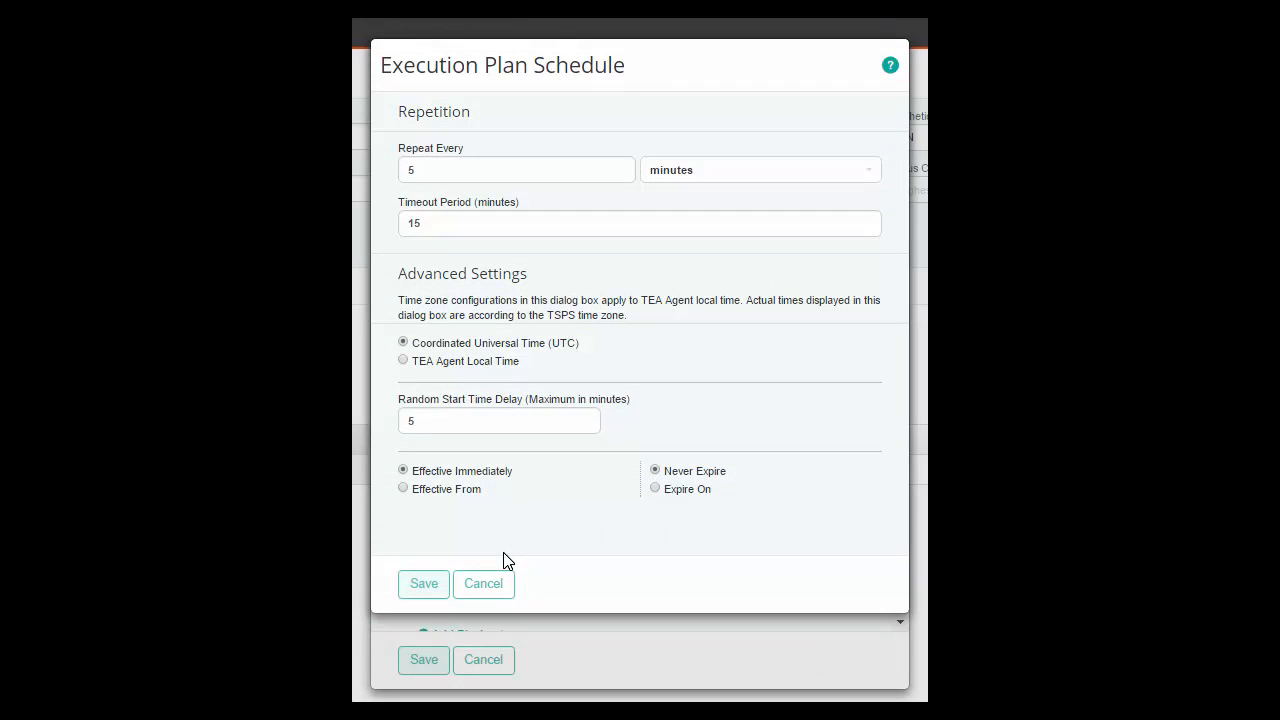
left_click_drag(426, 111, 443, 111)
left_click(429, 169)
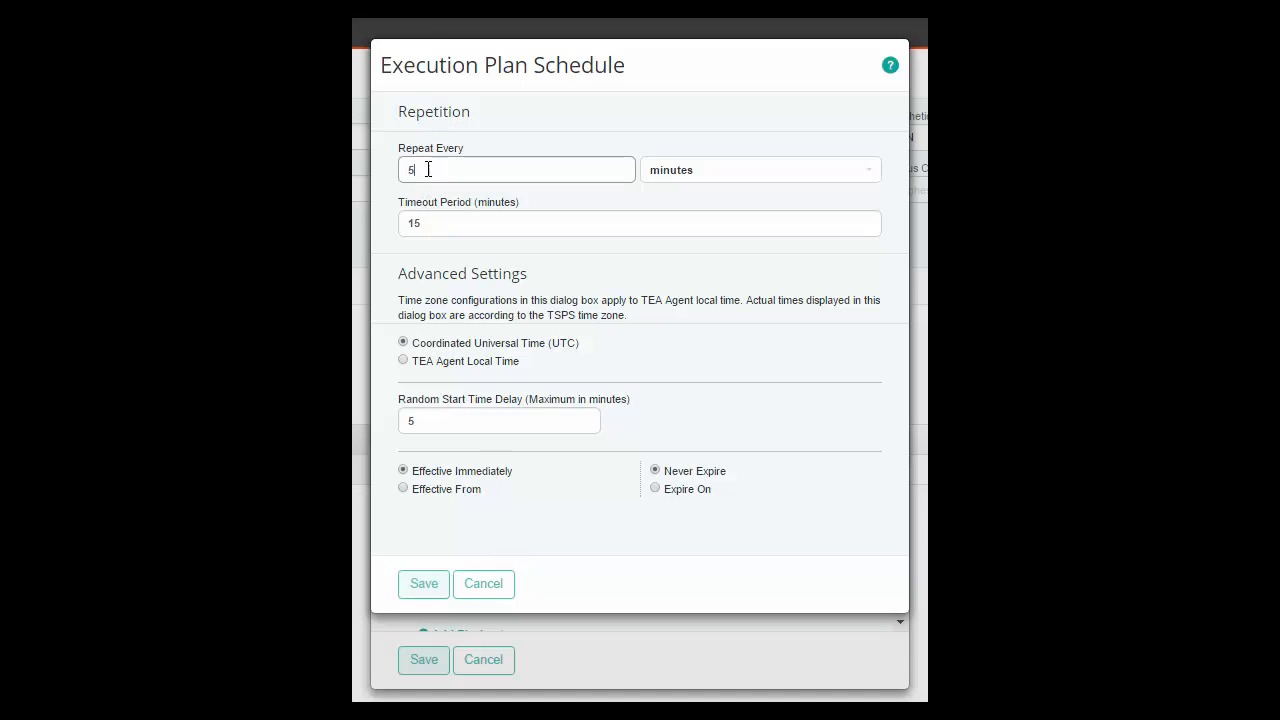
left_click(874, 180)
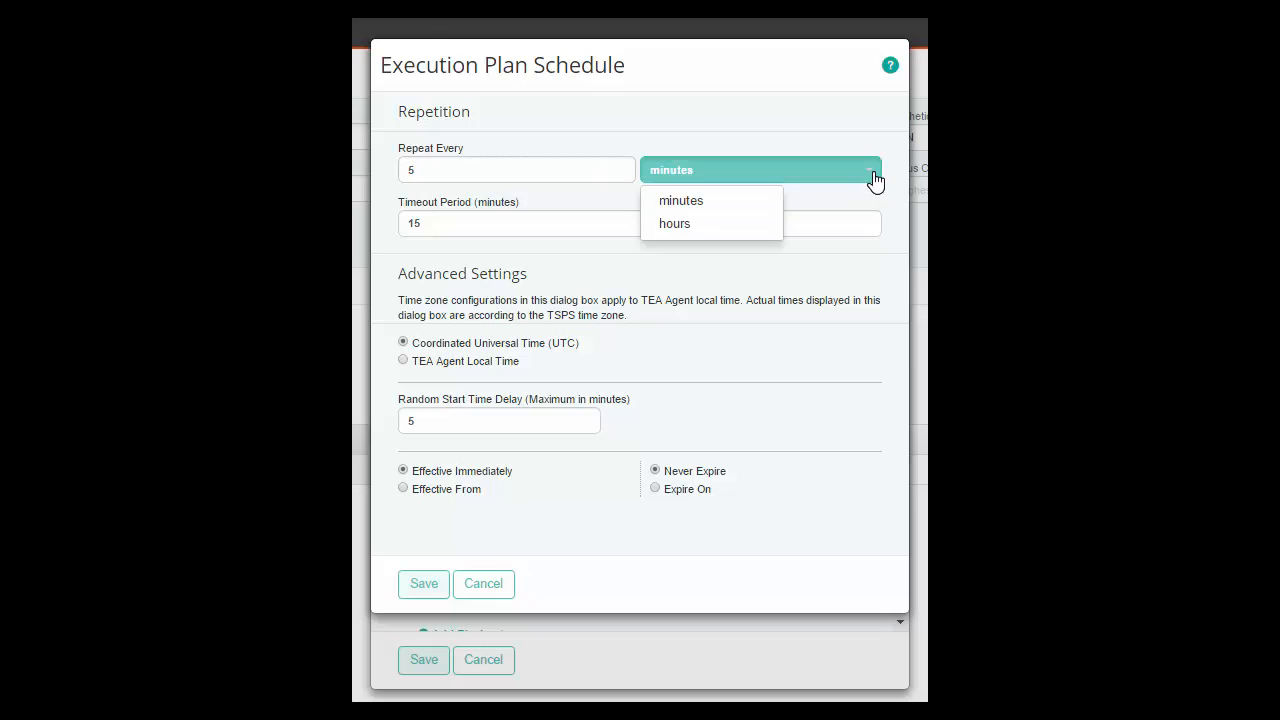
left_click(874, 178)
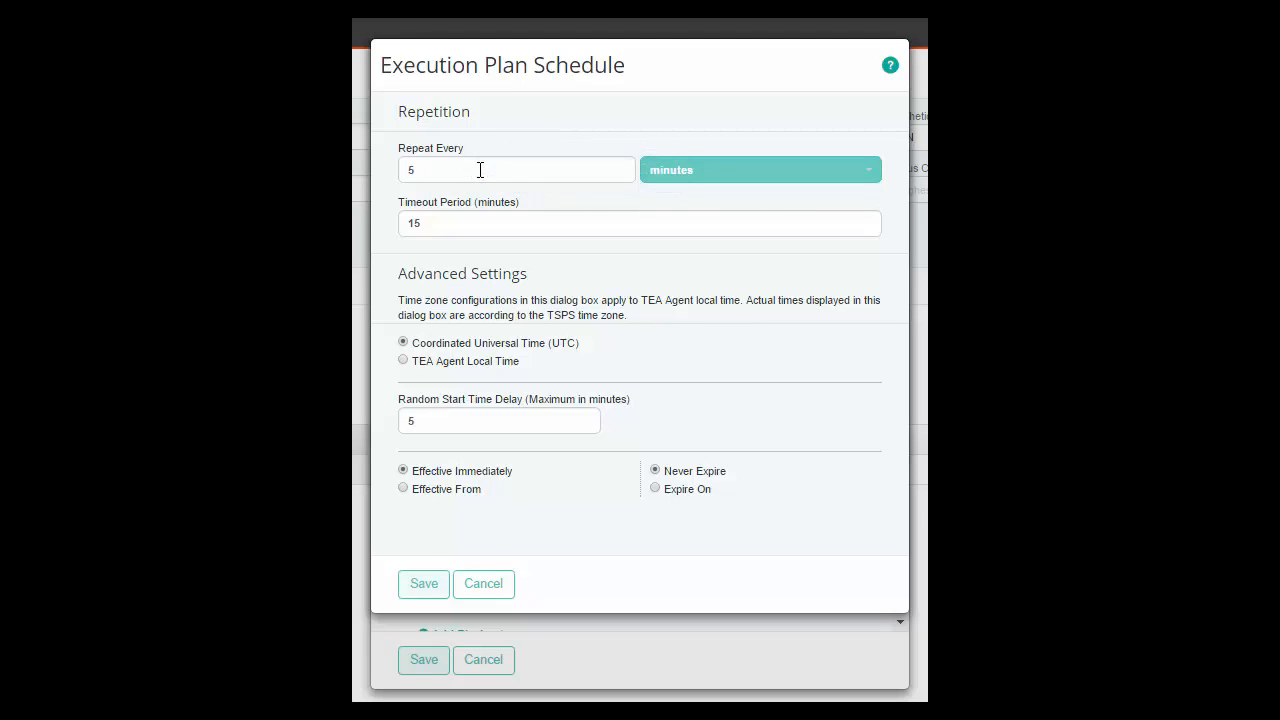
double_click(480, 170)
type("30")
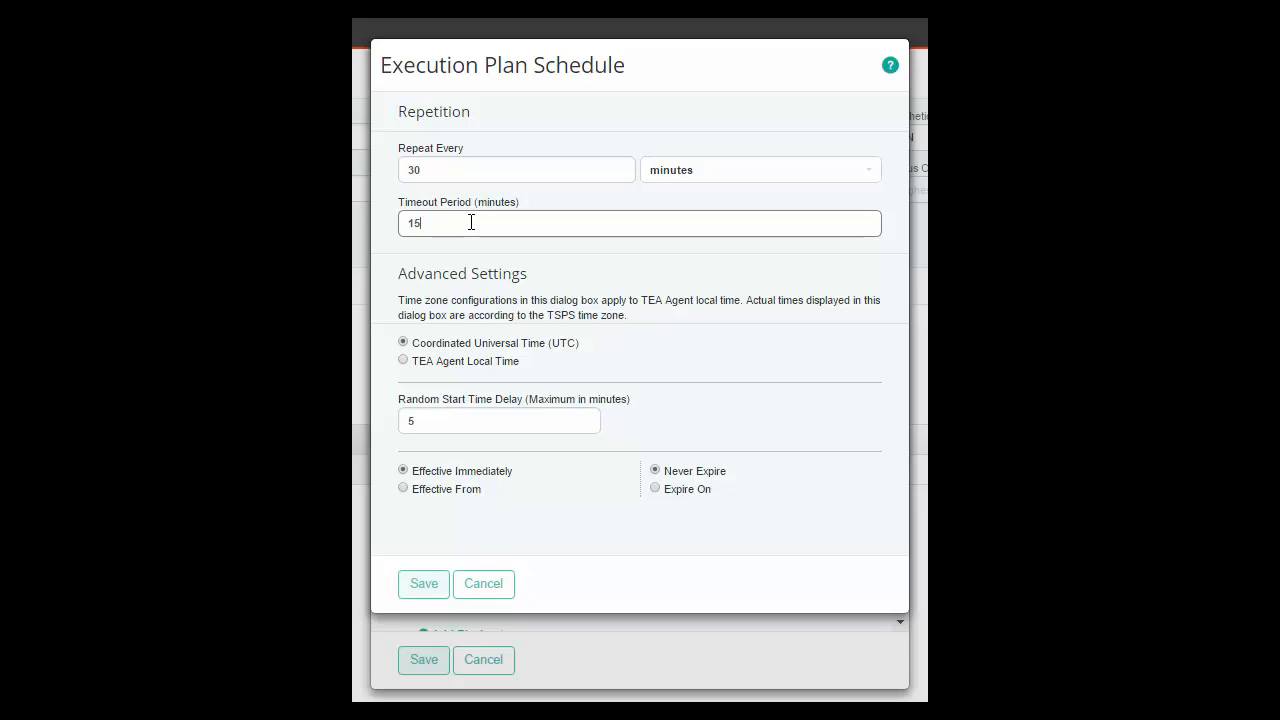
Switch the schedule's time zone setting to TEA Agent Local Time
left_click_drag(408, 274, 498, 274)
left_click(458, 338)
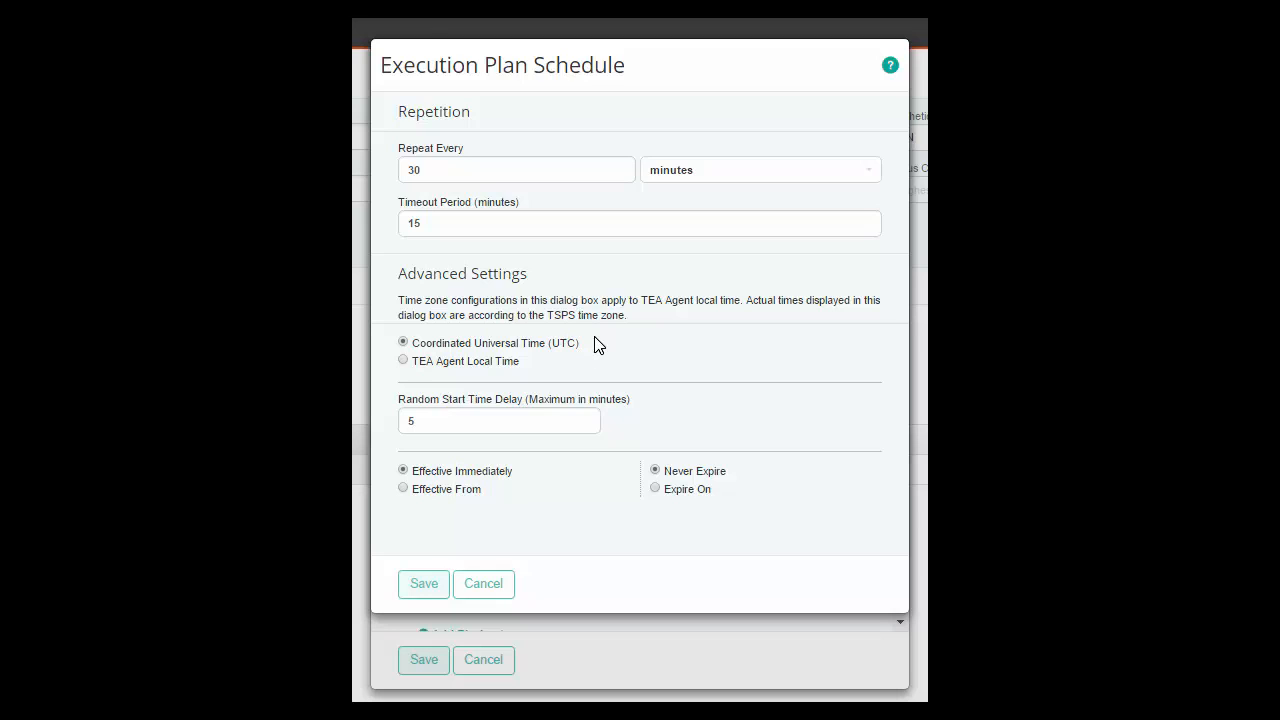
left_click_drag(583, 343, 404, 346)
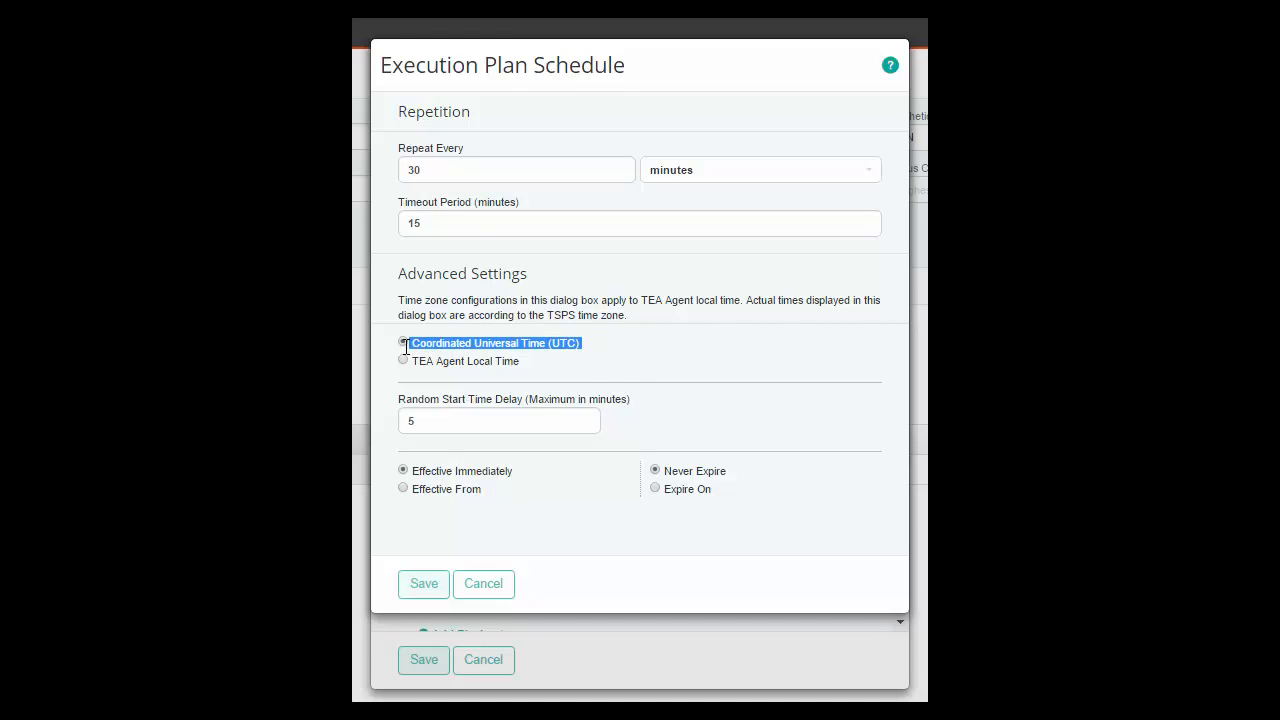
left_click(612, 352)
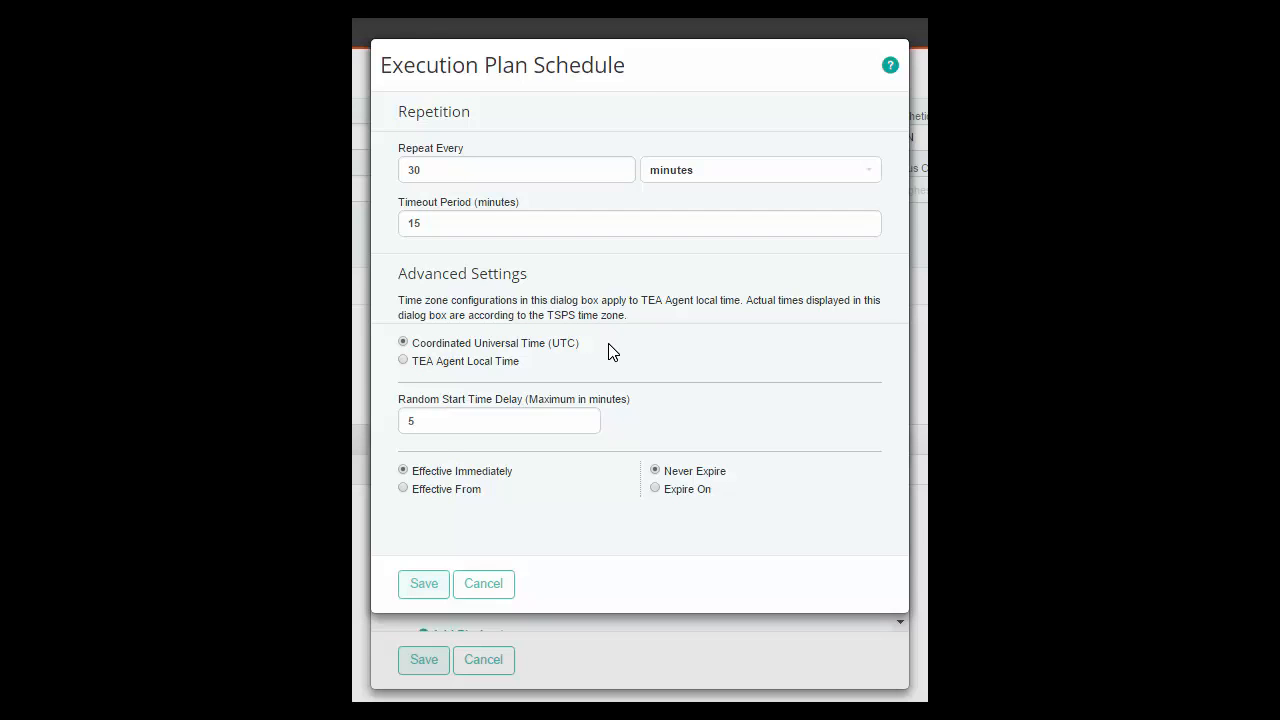
left_click_drag(525, 359, 412, 363)
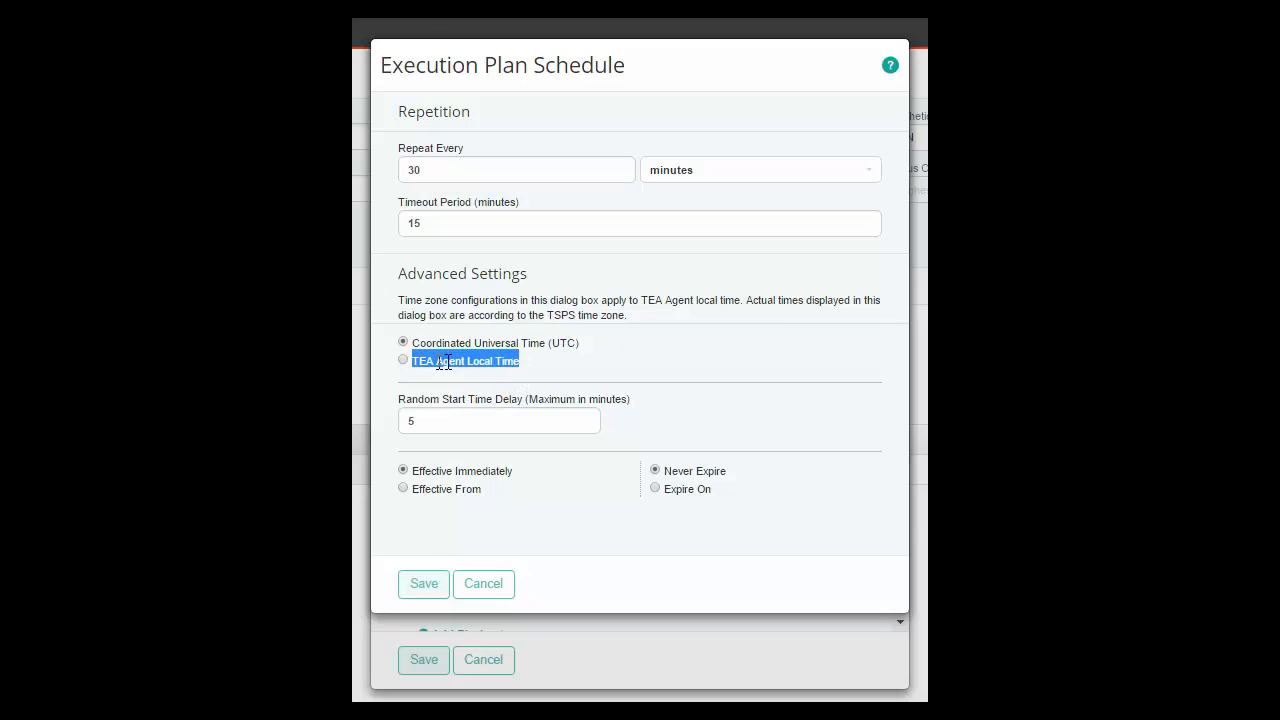
left_click(560, 362)
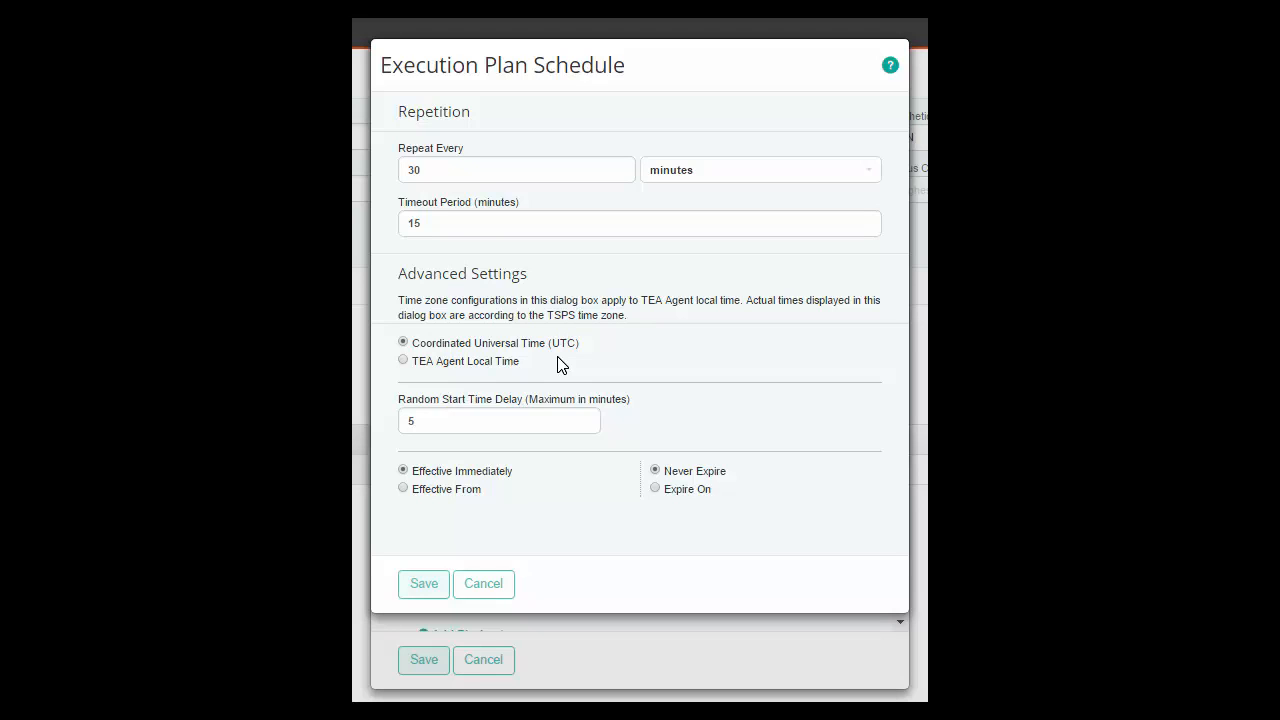
left_click(403, 361)
mouse_move(400, 410)
left_mouse_down()
mouse_move(438, 400)
mouse_move(410, 421)
left_mouse_up()
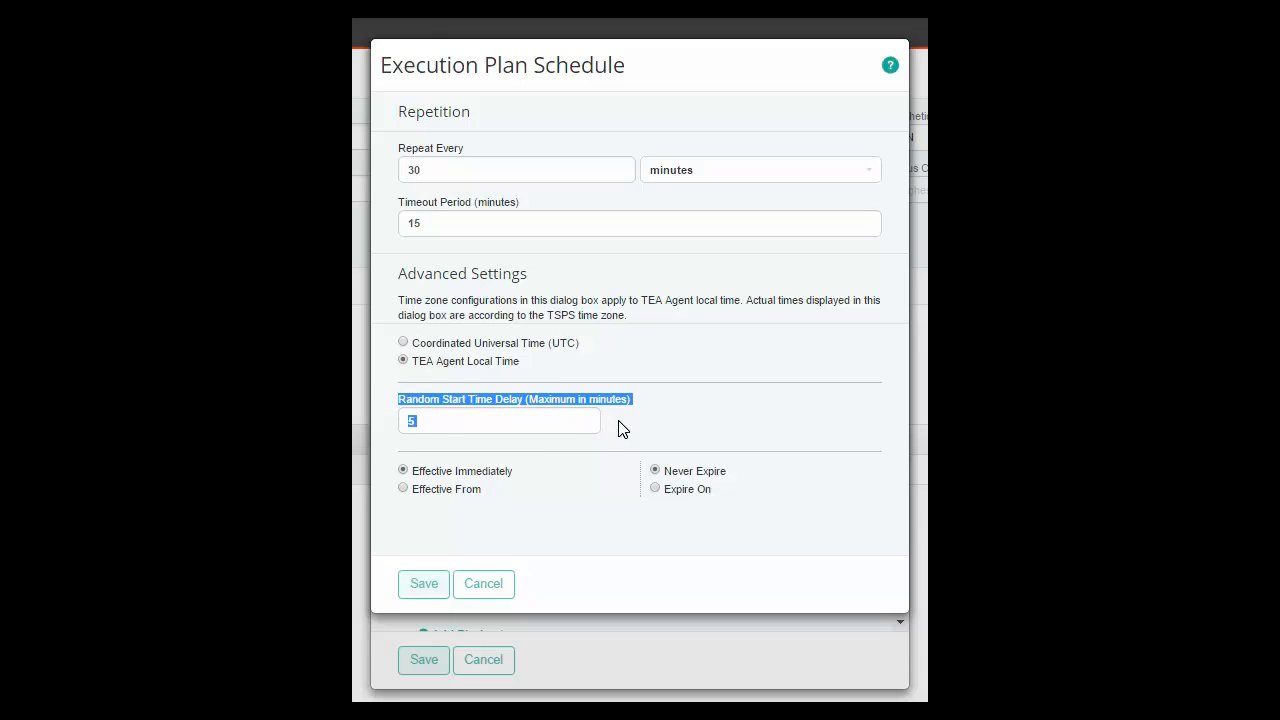
left_click(588, 422)
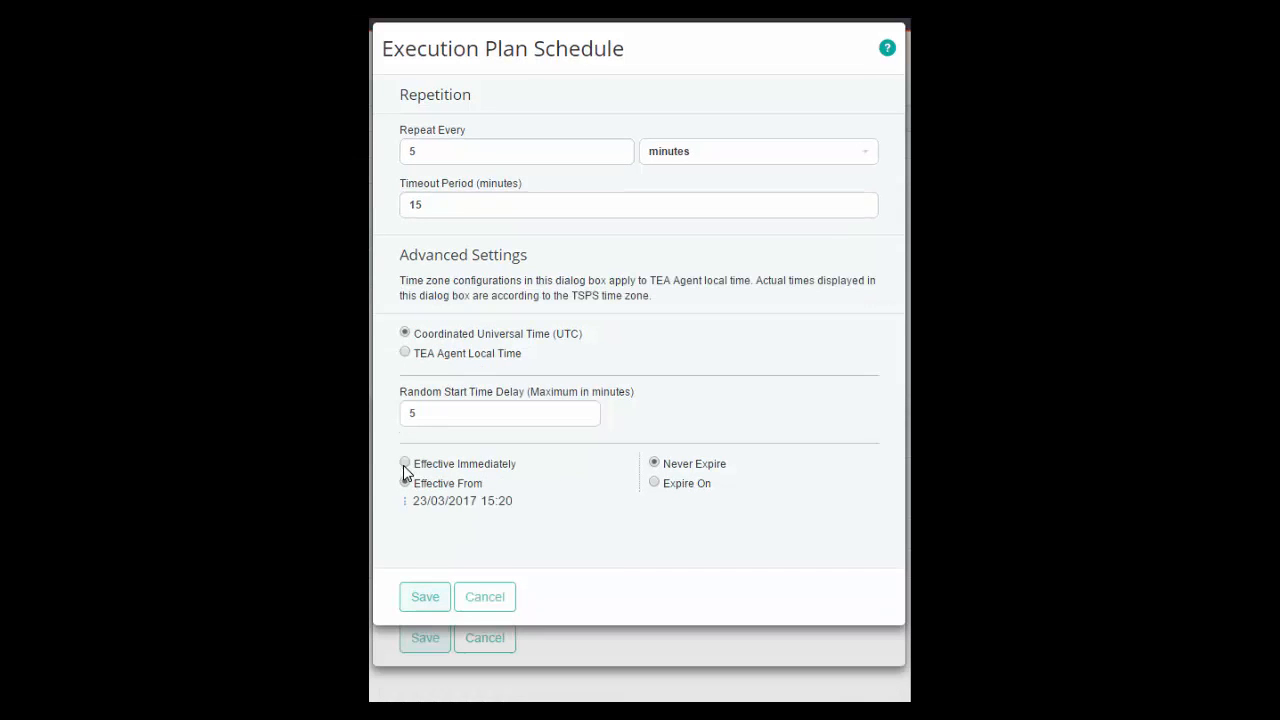
left_click(404, 469)
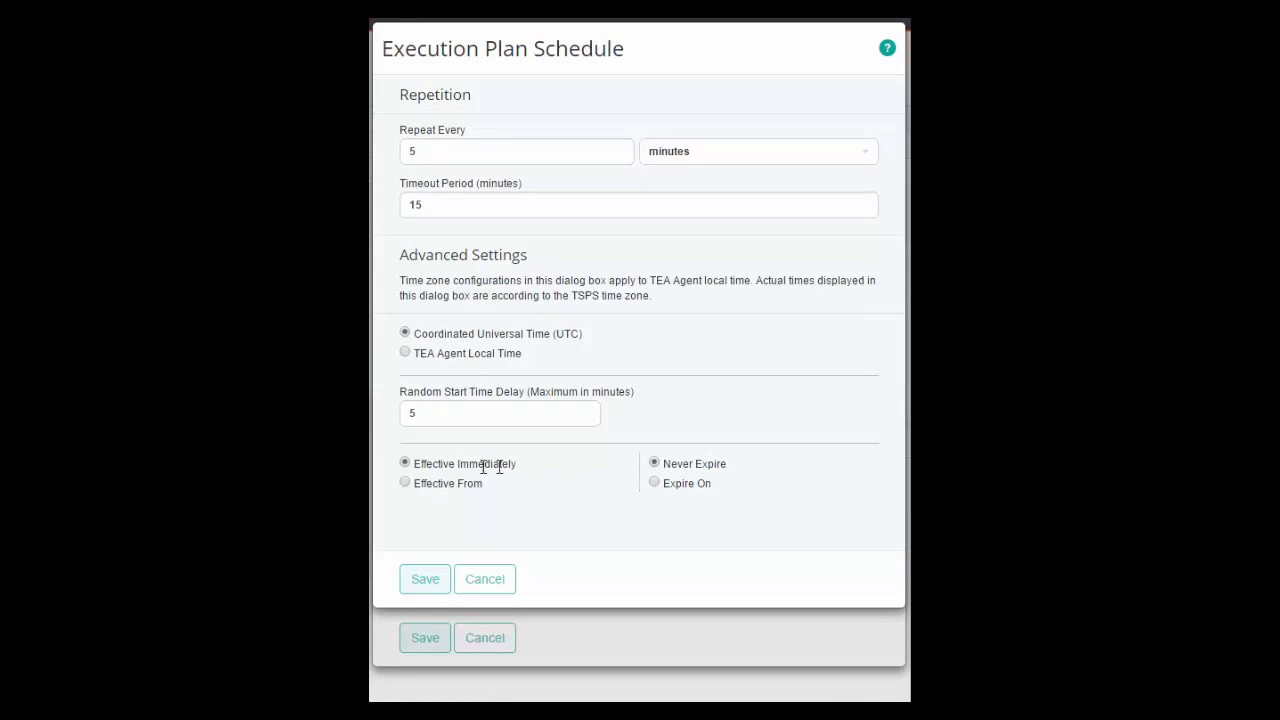
Make the execution plan schedule effective from 23/03/2017 at 15:20
left_click_drag(530, 466, 411, 465)
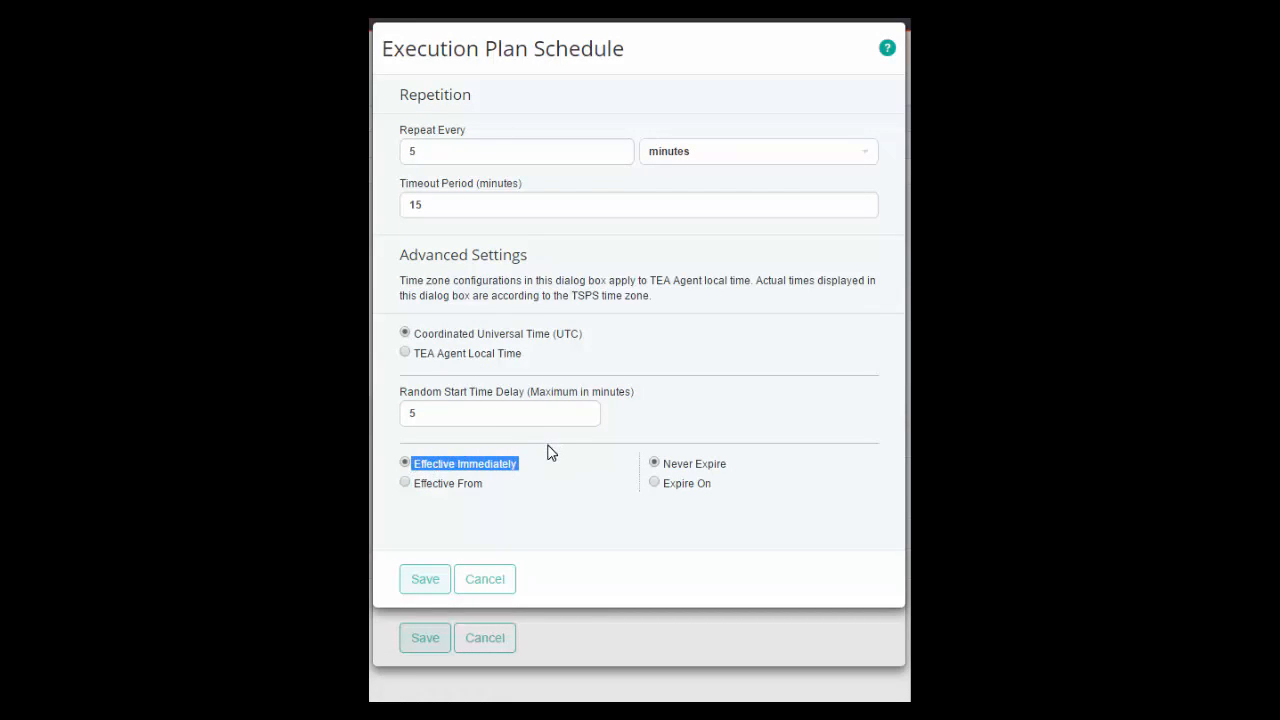
left_click(405, 484)
left_click(405, 504)
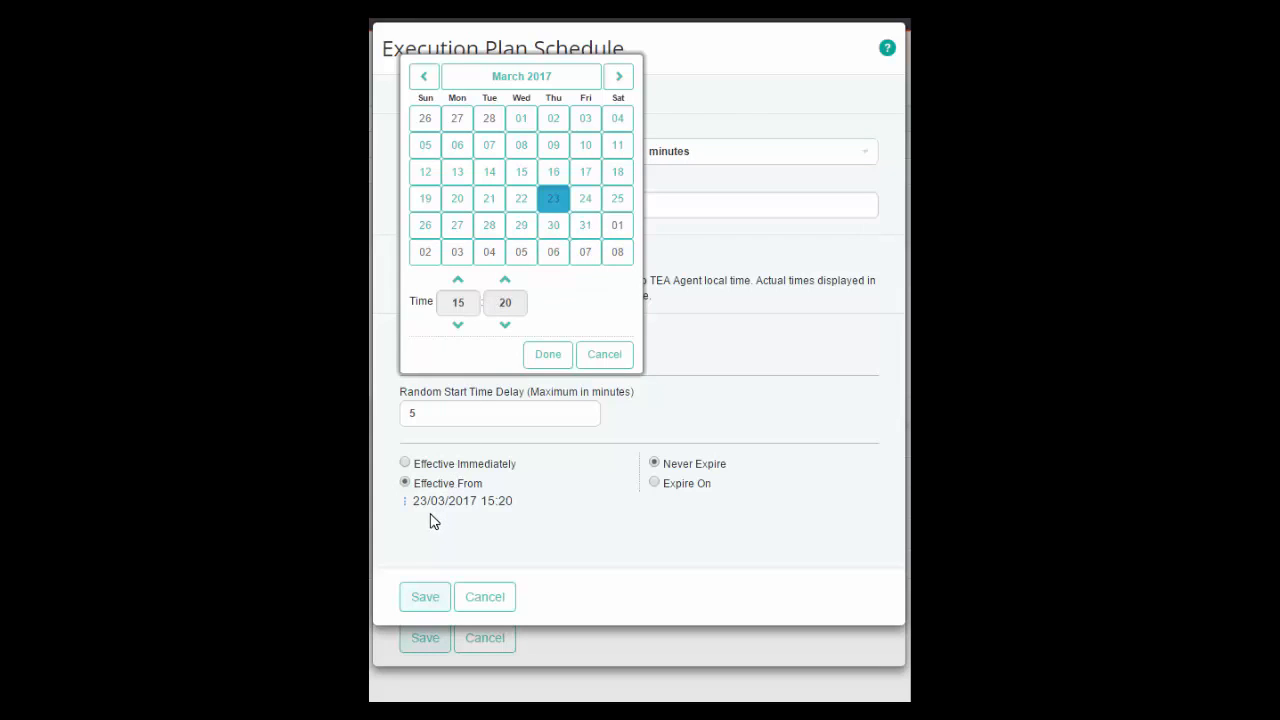
left_click_drag(512, 501, 412, 500)
left_click(530, 510)
left_click(548, 356)
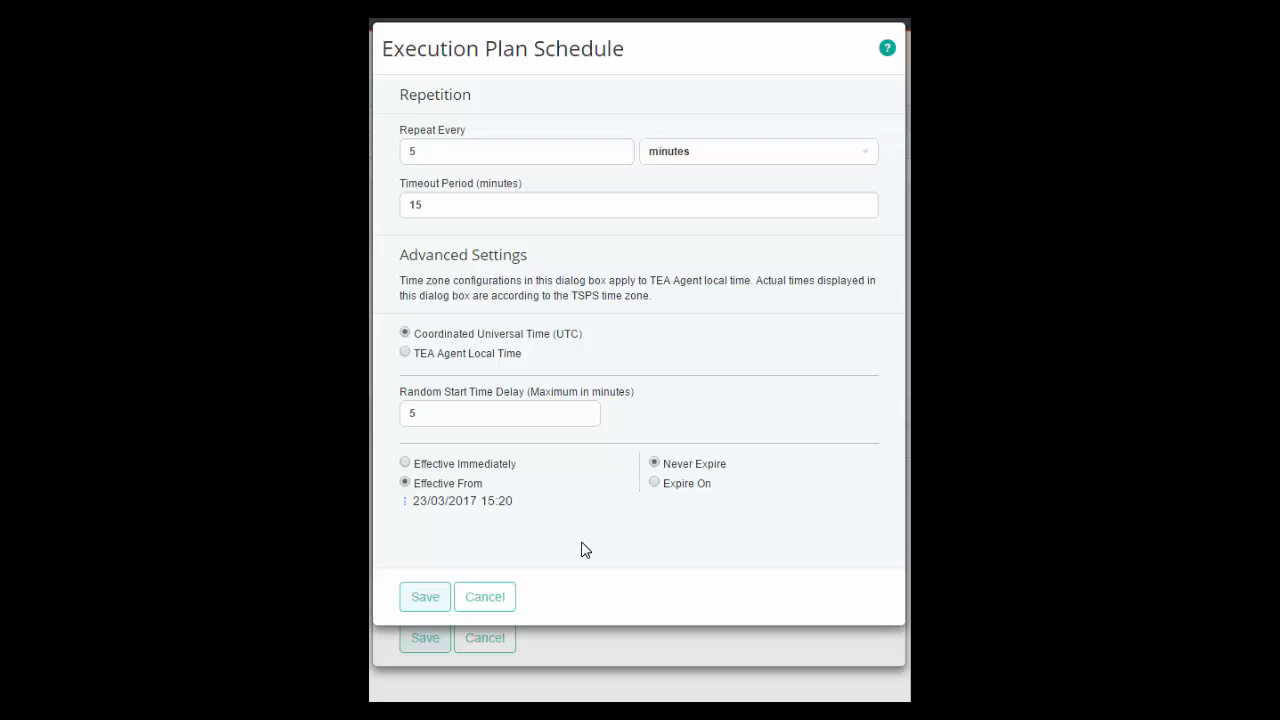
Set the schedule to expire on 31/03/2017 at 15:20 and save the schedule
left_click_drag(731, 465, 662, 466)
left_click(655, 484)
left_click(655, 508)
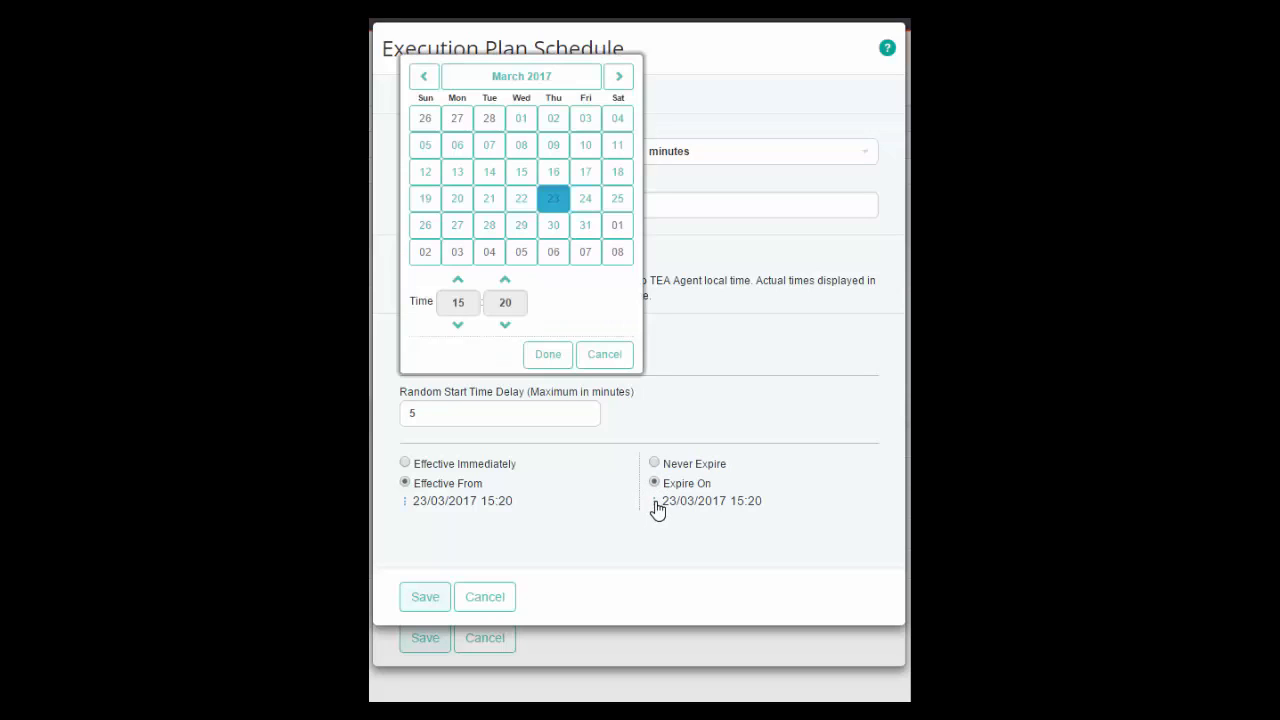
left_click(587, 236)
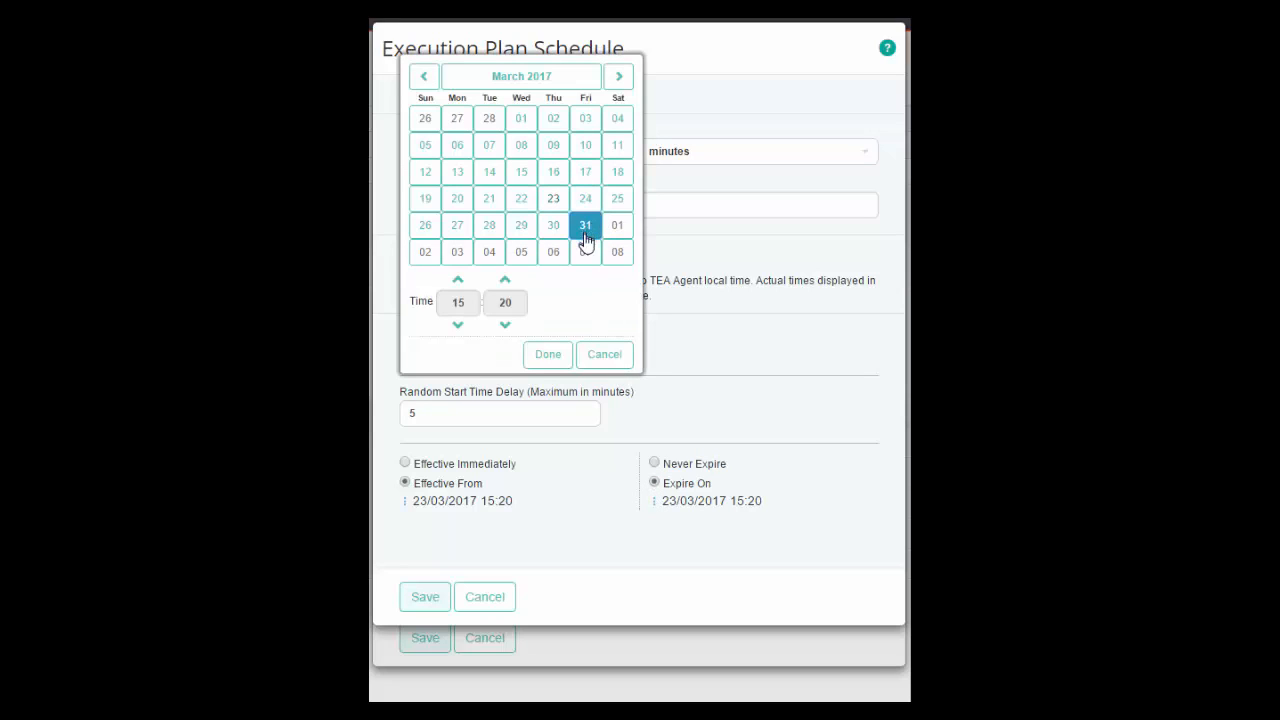
left_click(548, 358)
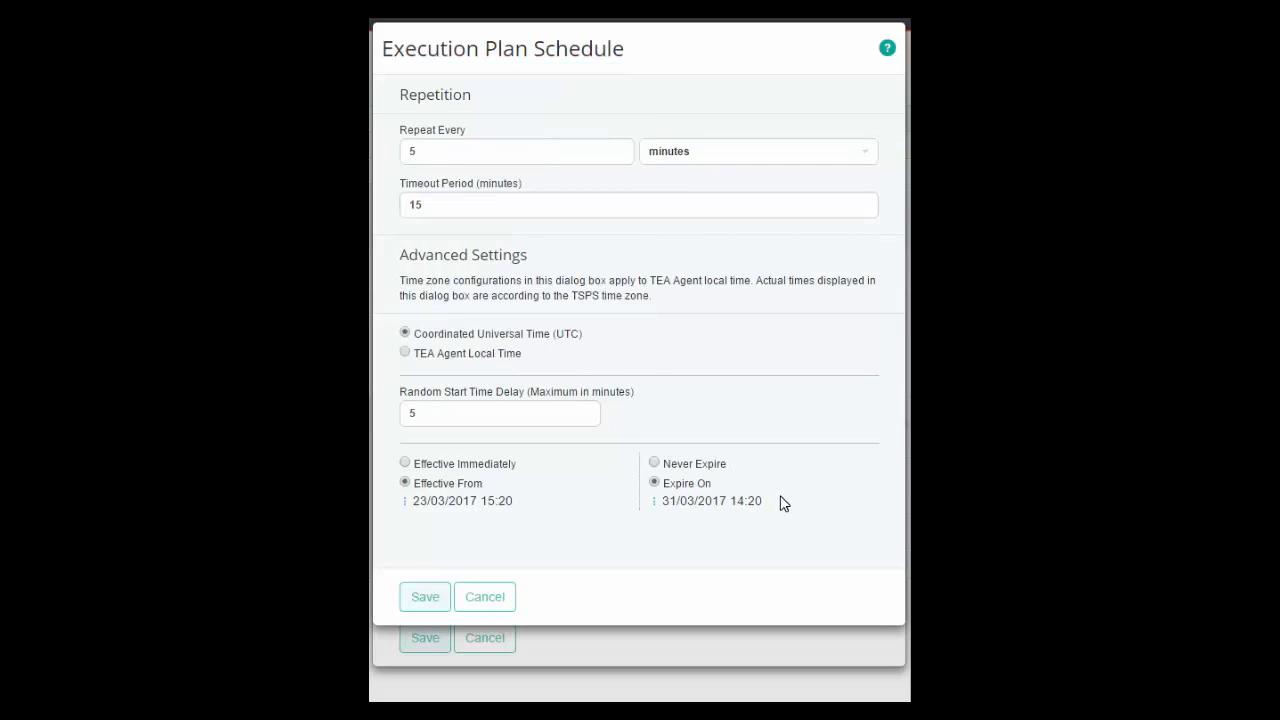
left_click(438, 600)
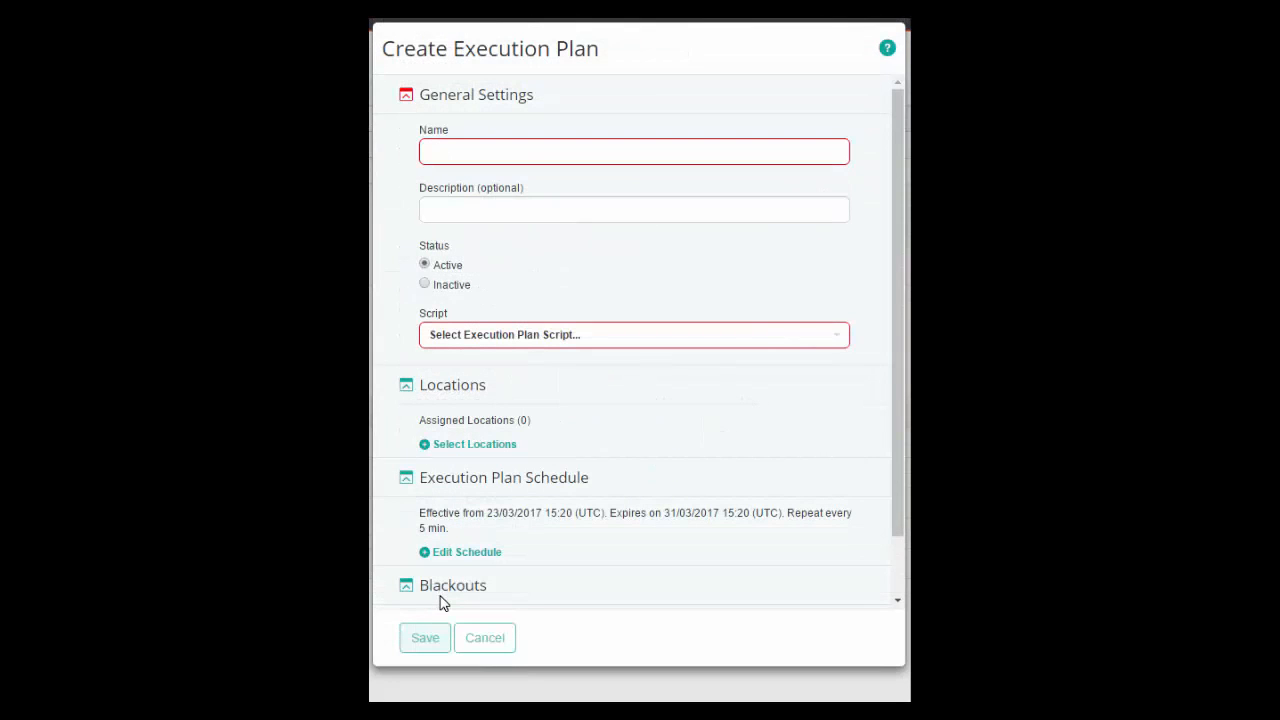